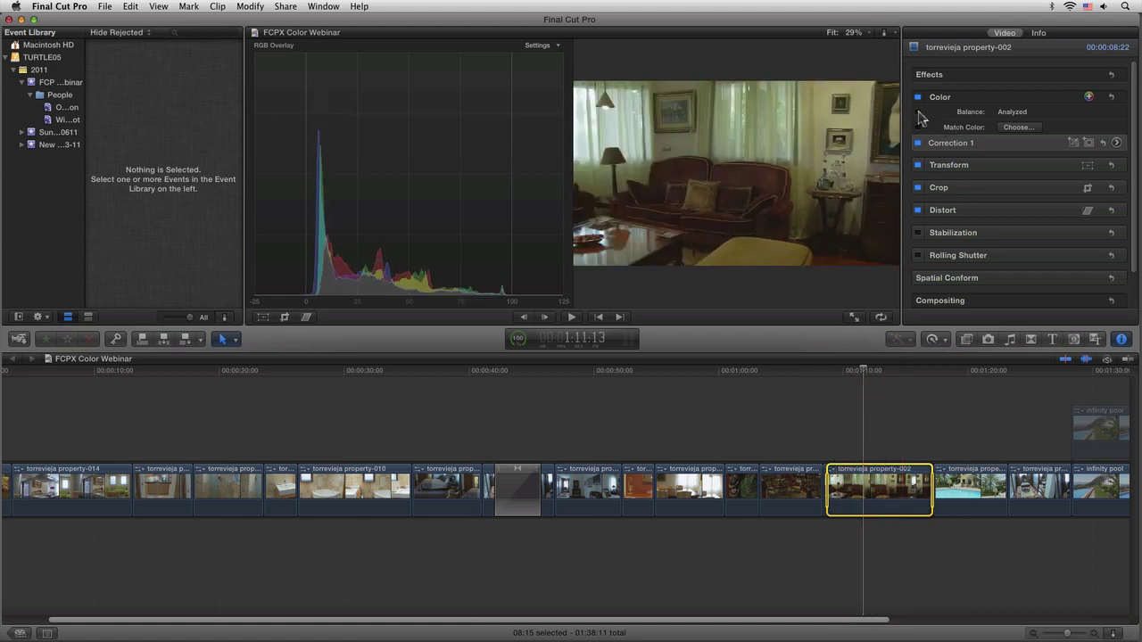
- Turn on automatic colour balance for the property-002 clip to compare, then switch it off again
left_click(916, 113)
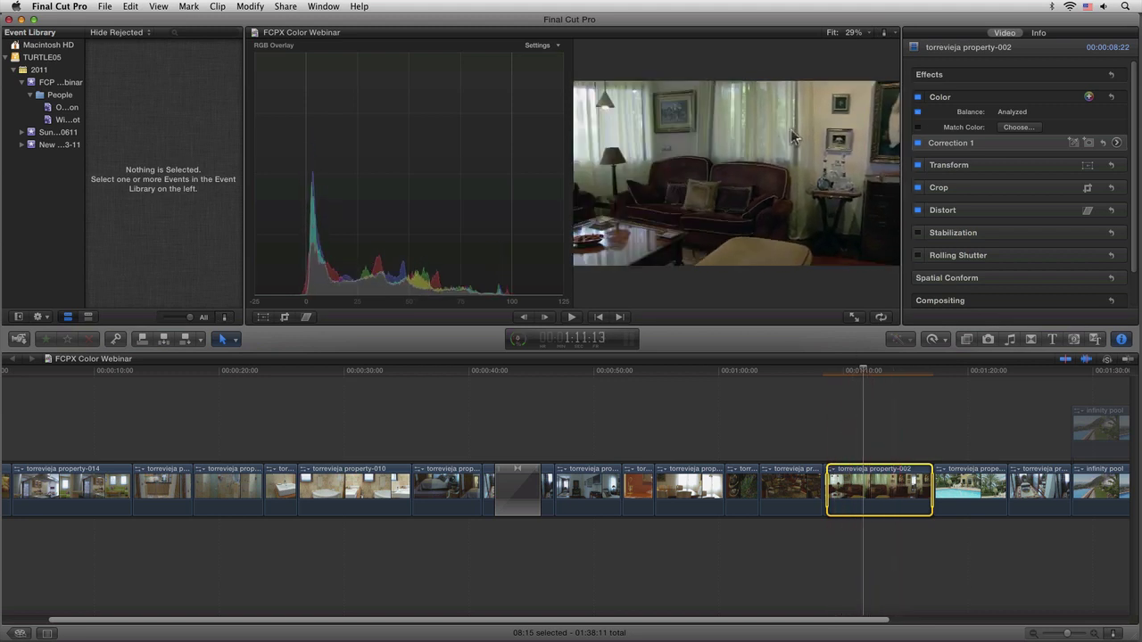
left_click(918, 113)
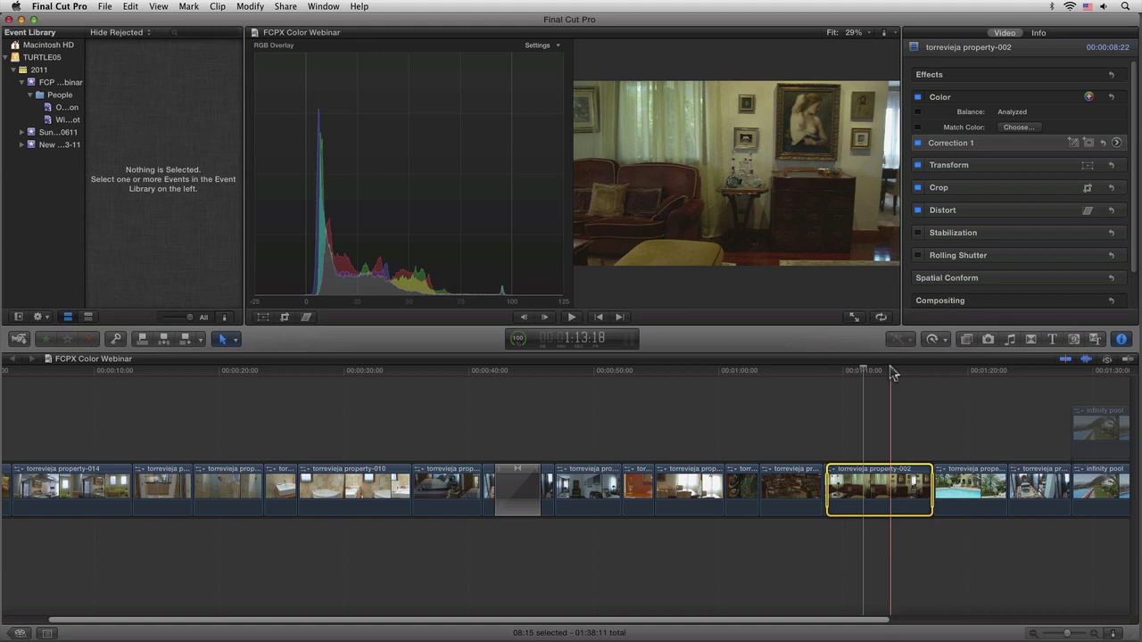
- Change the video scope from the RGB Overlay histogram to a Luma waveform
left_click(558, 47)
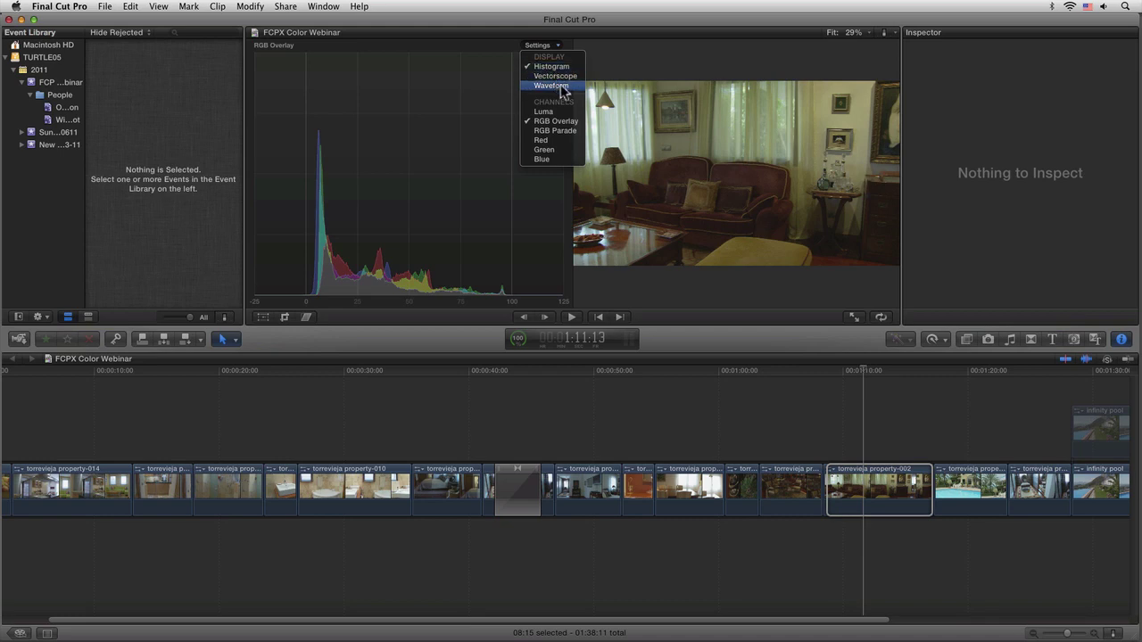
left_click(551, 86)
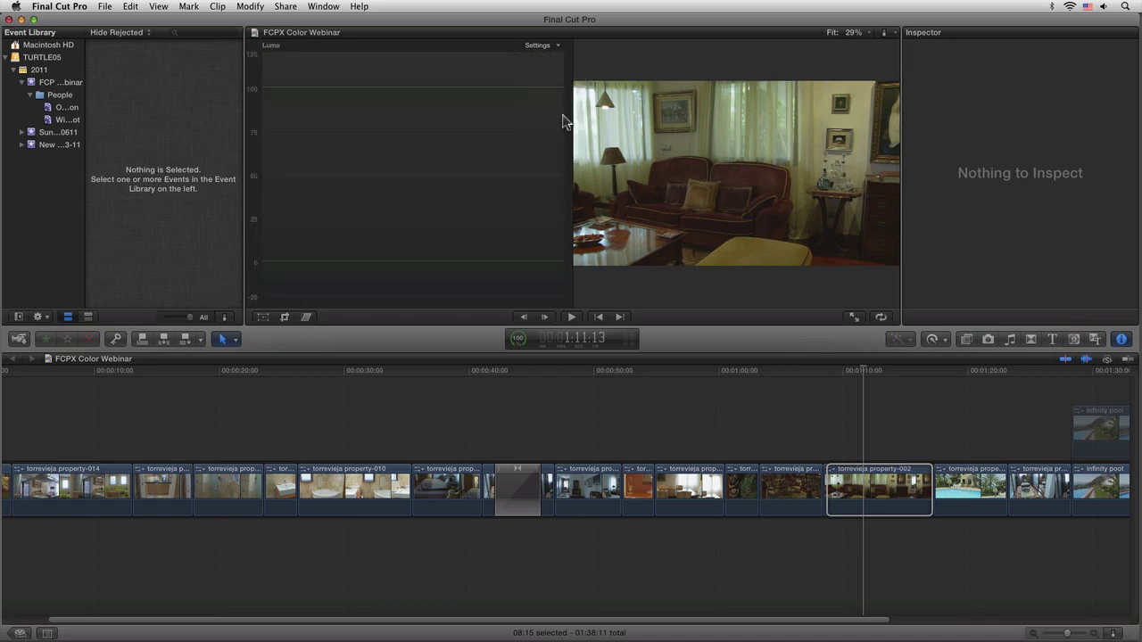
left_click(862, 375)
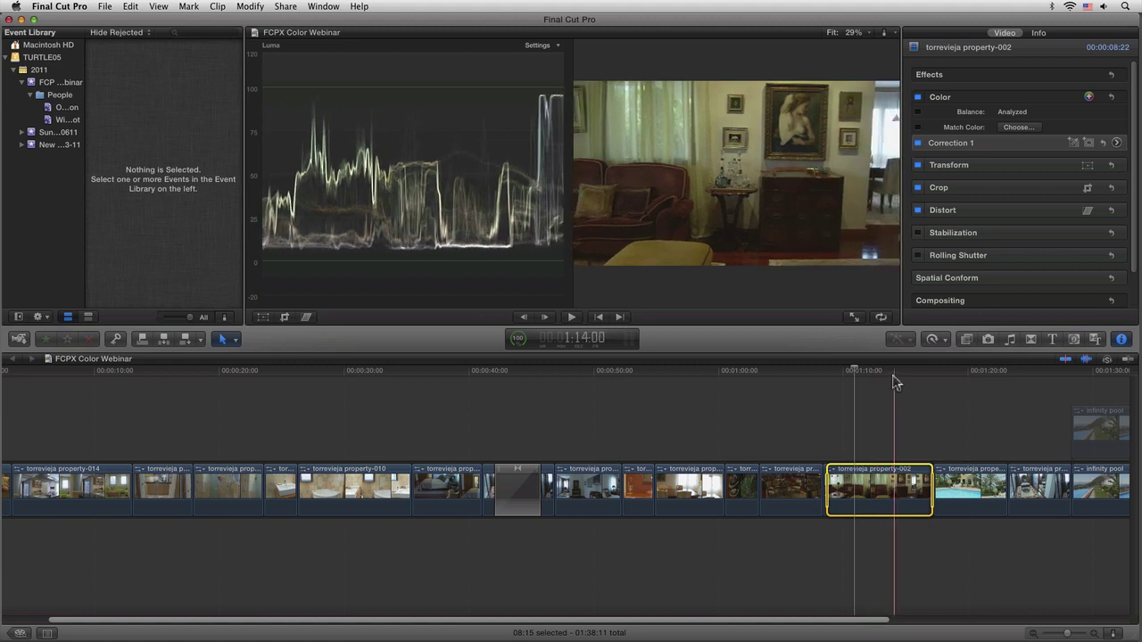
left_click(541, 44)
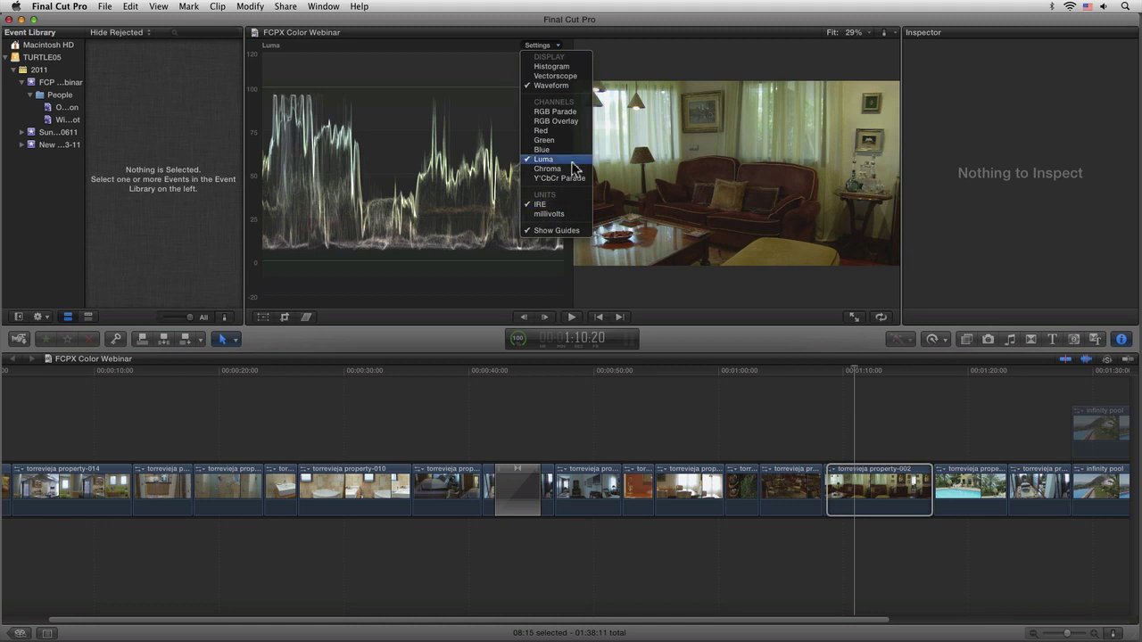
left_click(848, 374)
- Scrub the property-002 clip forward to review living-room brightness on the waveform
left_click(835, 375)
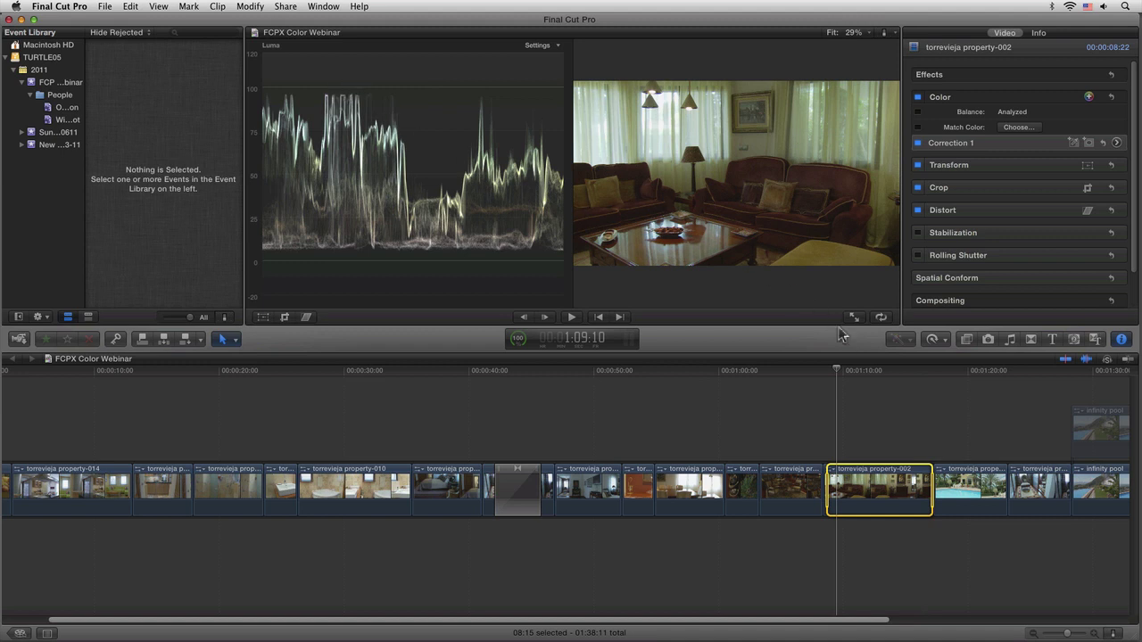
left_click_drag(839, 371, 912, 386)
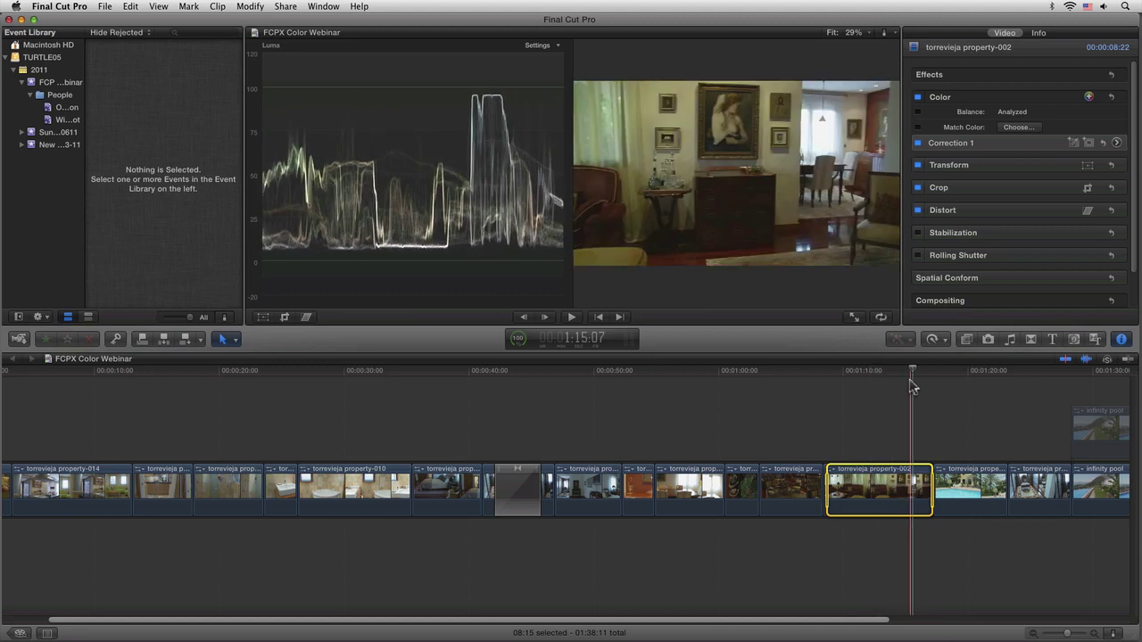
left_click_drag(912, 386, 914, 384)
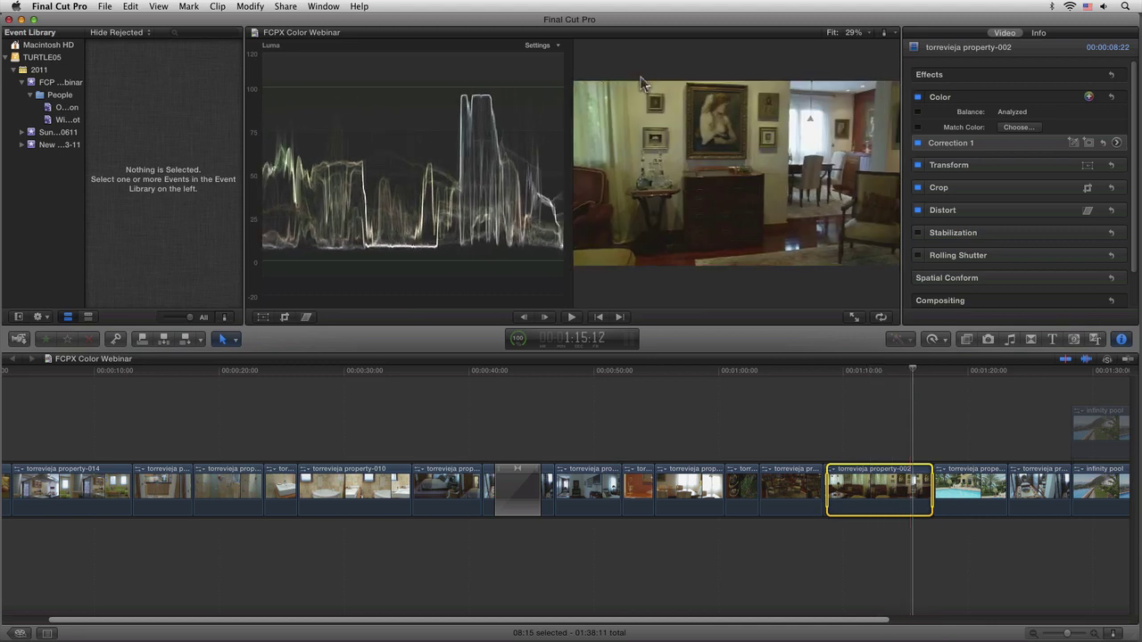
- Switch the scope to the Vectorscope and scrub the property-002 clip while watching it
left_click(539, 44)
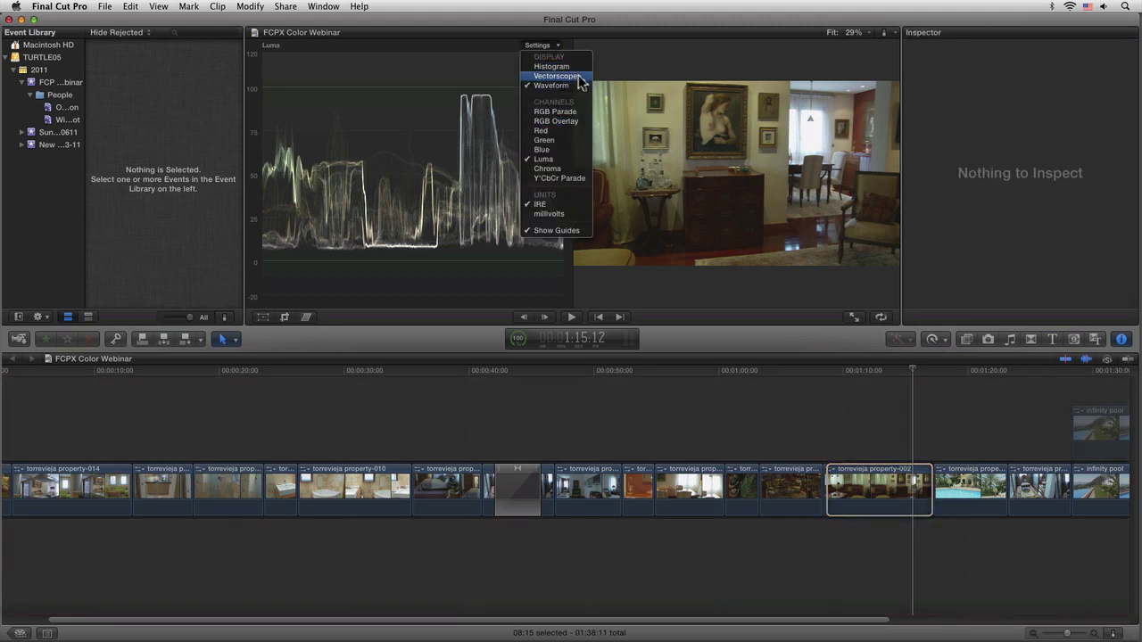
left_click(578, 78)
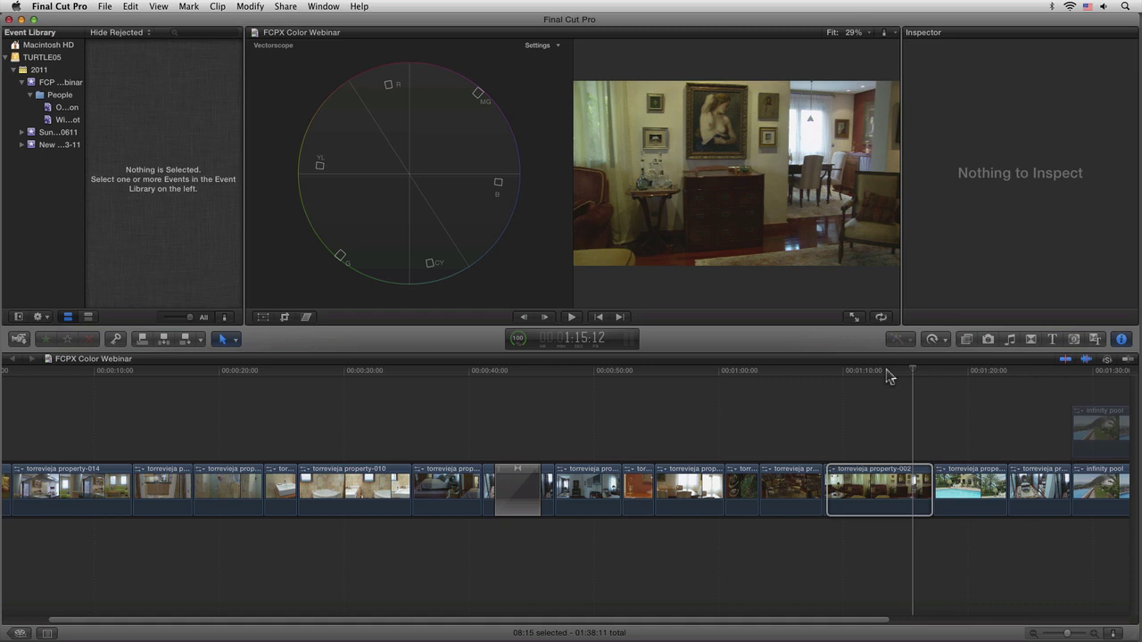
mouse_move(888, 376)
left_mouse_down()
mouse_move(862, 379)
mouse_move(889, 383)
mouse_move(866, 382)
mouse_move(878, 381)
left_mouse_up()
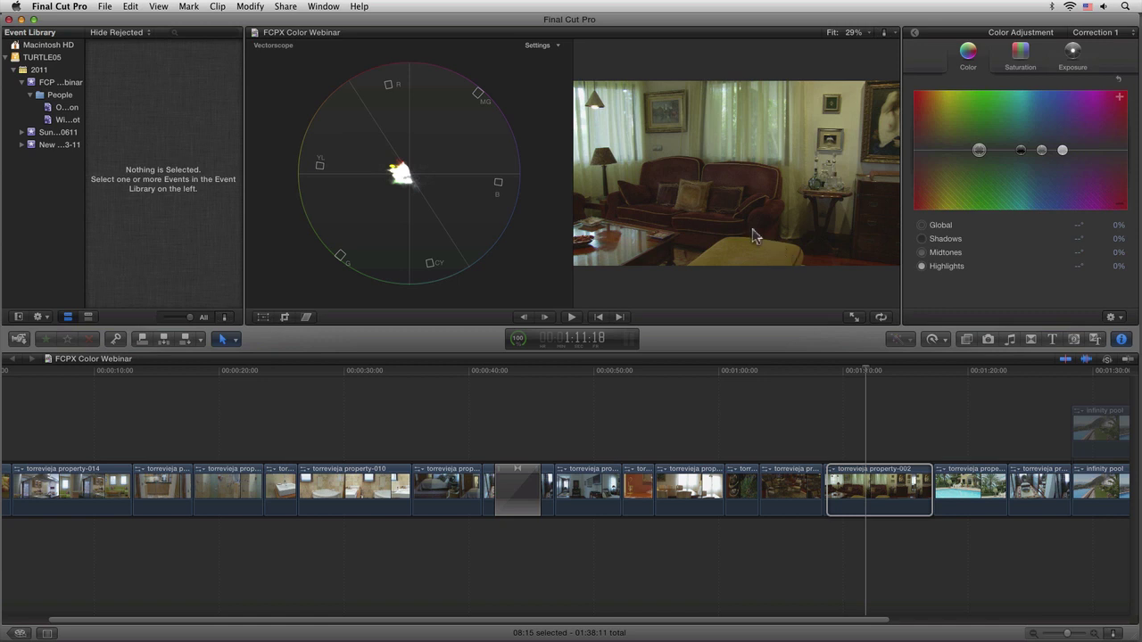
- At frame 1:14:16, shift the Color Board's Global puck to 61° at +2%
left_click_drag(881, 375, 908, 357)
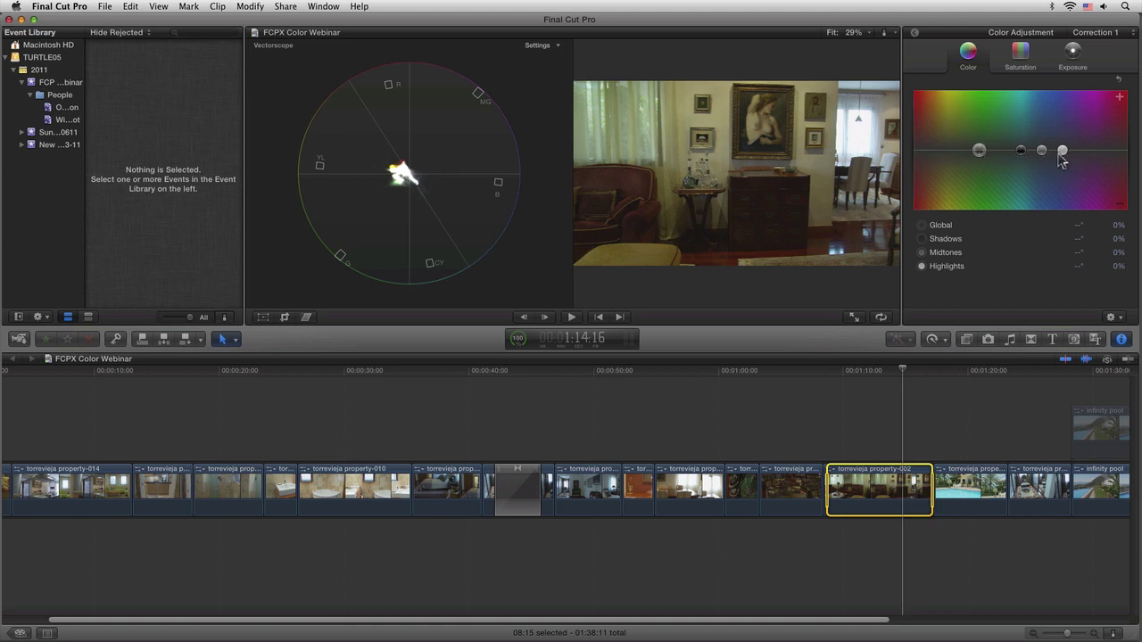
left_click(941, 228)
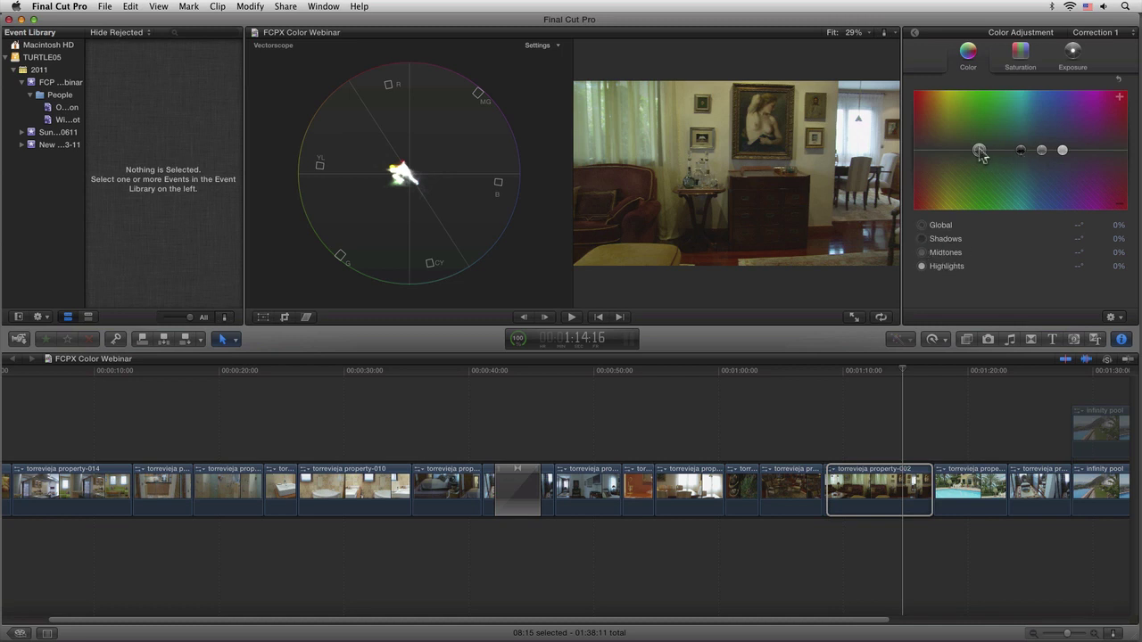
left_click(1062, 150)
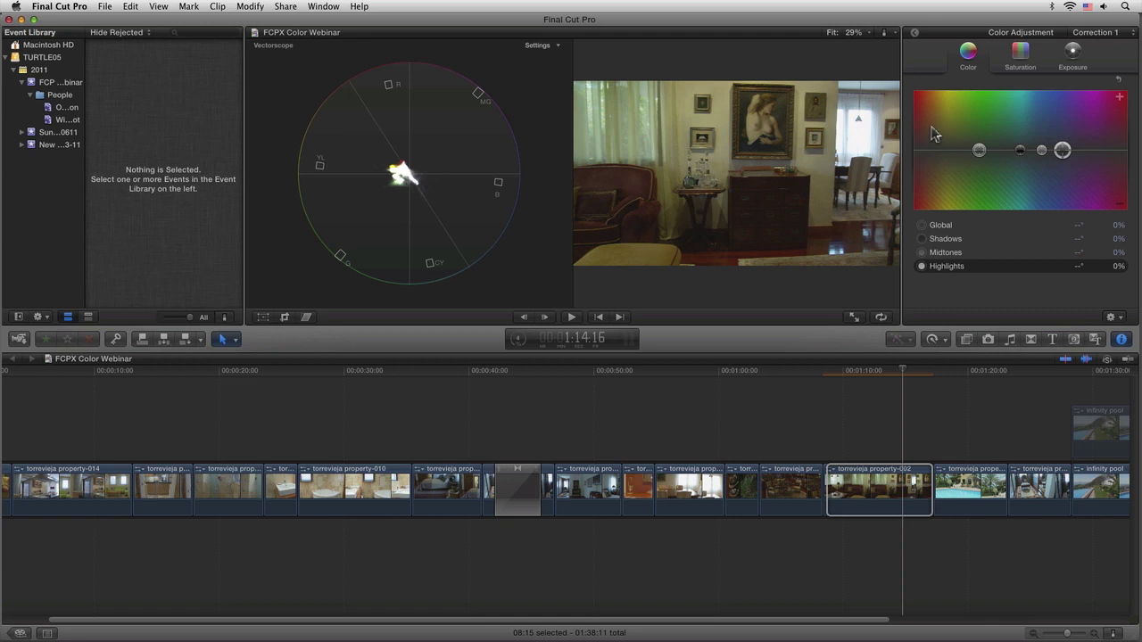
left_click(979, 151)
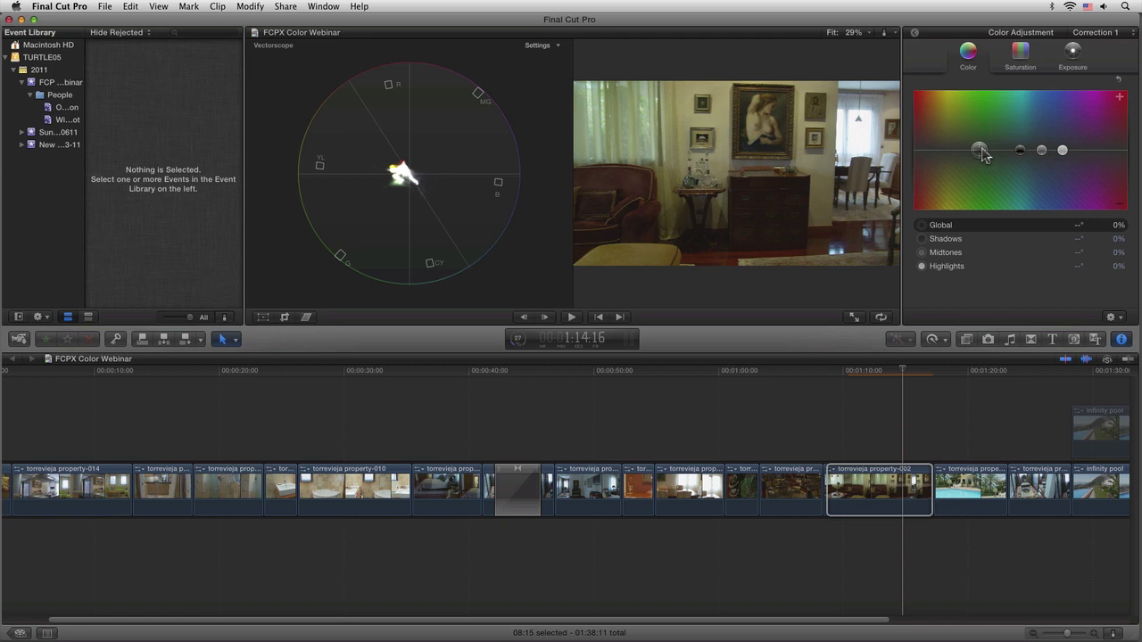
mouse_move(987, 159)
left_mouse_down()
mouse_move(1054, 154)
mouse_move(949, 154)
left_mouse_up()
- Test small global tints toward and away from yellow, undoing the blue shift
left_click_drag(950, 158, 953, 153)
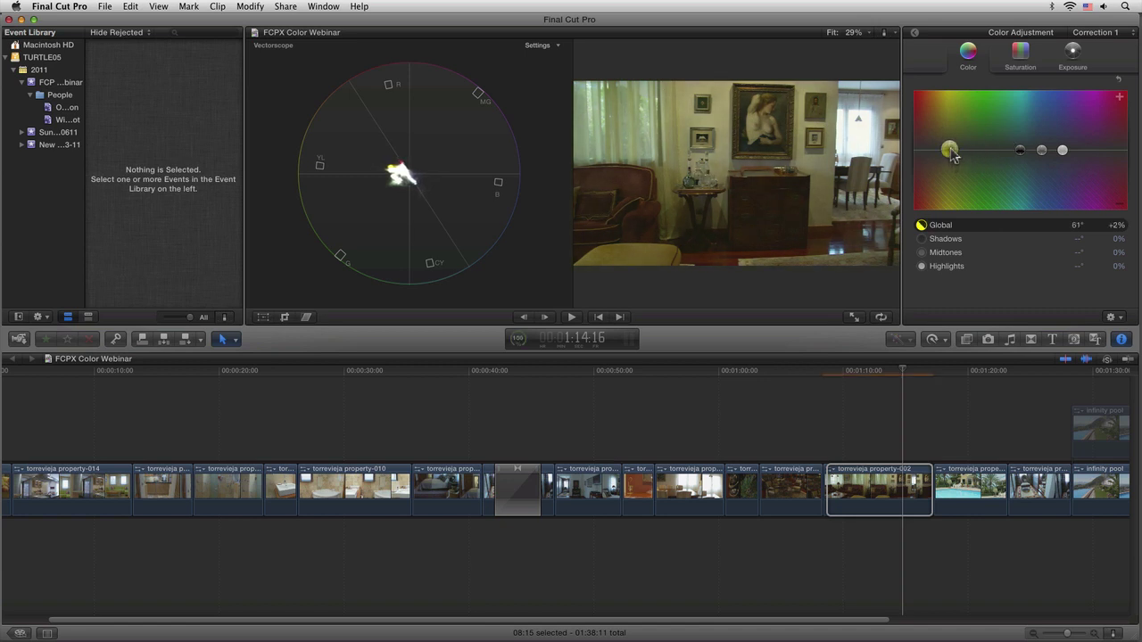
key("Delete")
left_click_drag(953, 157, 951, 157)
left_click_drag(950, 152, 1059, 153)
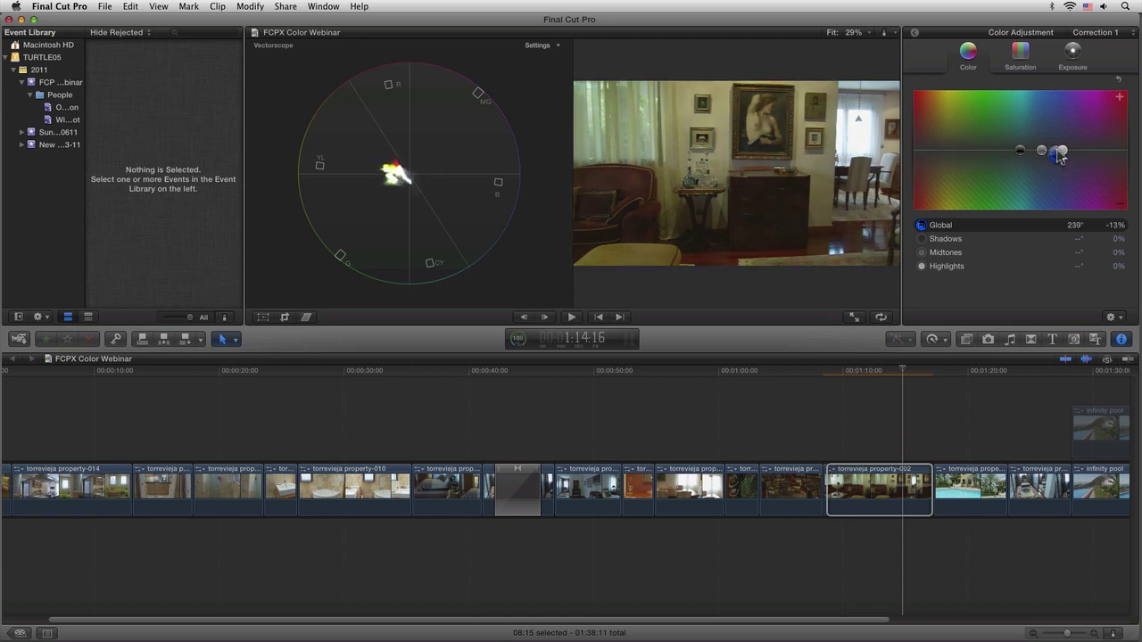
key("Delete")
- Try a global tint of 233° at +8%, then reset Correction 1 to 0%
left_click(1053, 151)
left_click_drag(1055, 155, 1056, 154)
mouse_move(1055, 155)
left_mouse_down()
mouse_move(947, 153)
mouse_move(1057, 158)
left_mouse_up()
left_click_drag(1057, 157, 1055, 152)
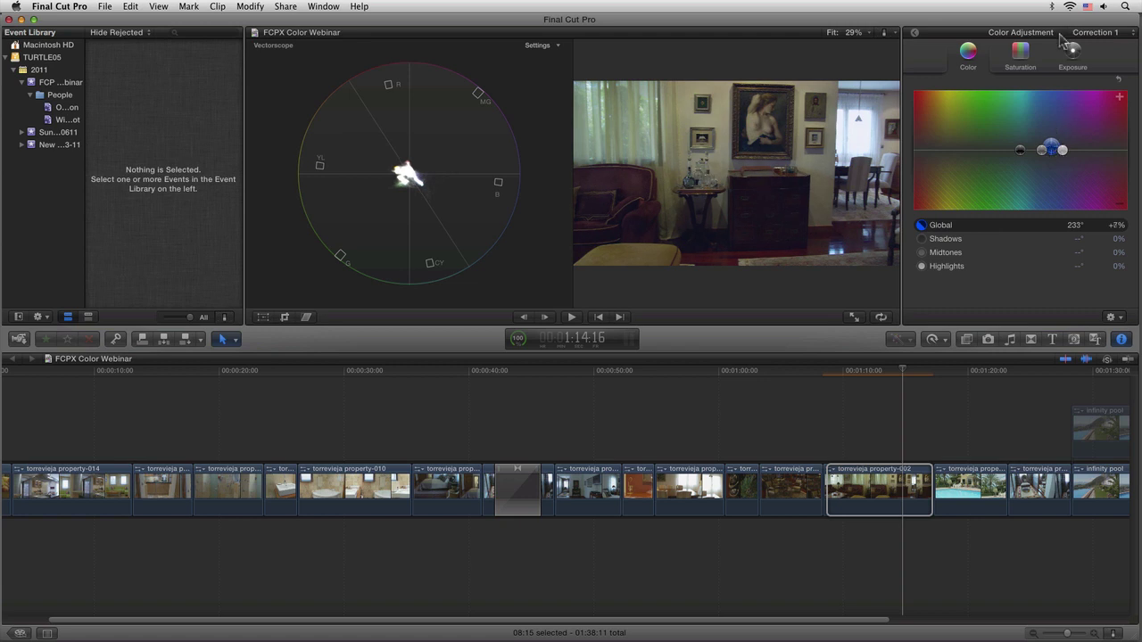
left_click(1119, 81)
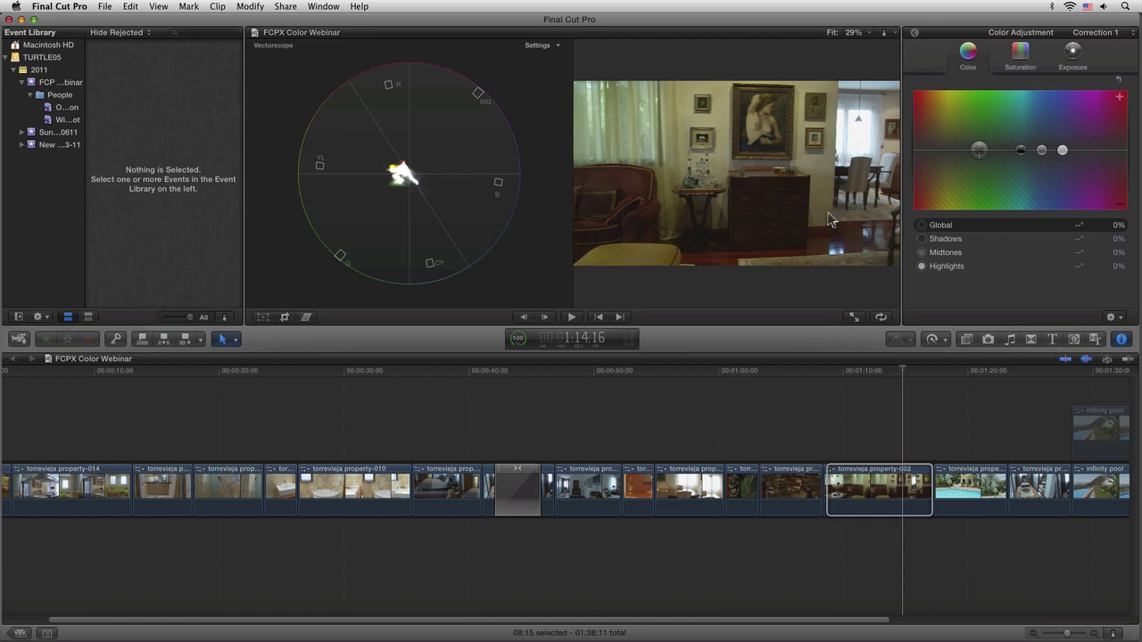
- Dismiss the Color Board presets menu unused and go back to the clip's Video inspector
left_click(1112, 317)
left_click(1022, 294)
left_click(914, 33)
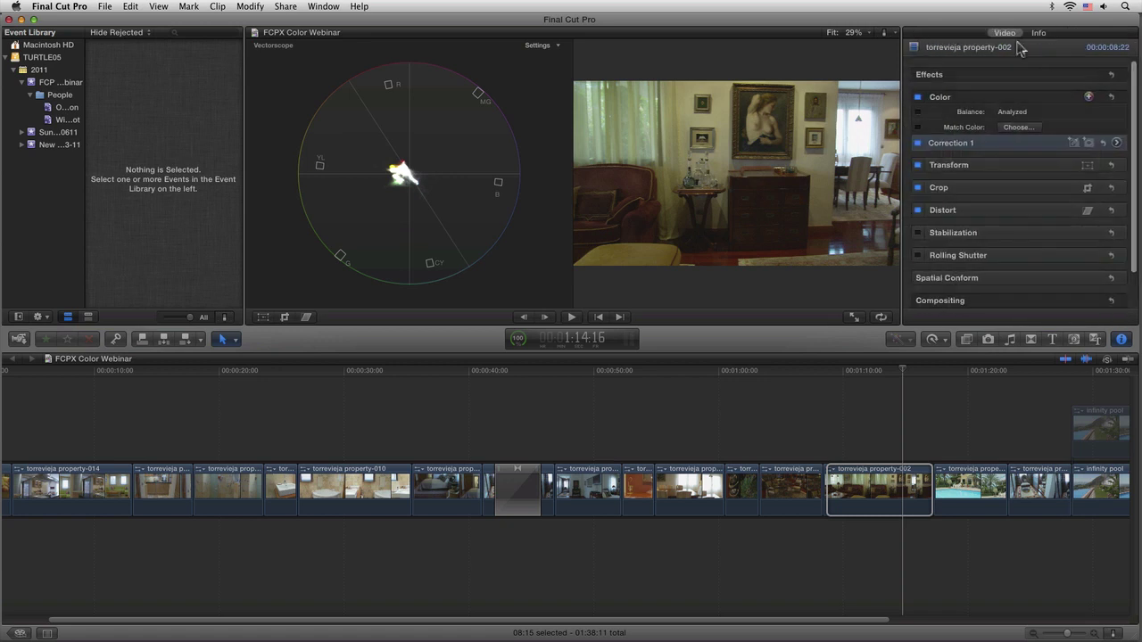
left_click_drag(1136, 188, 1136, 223)
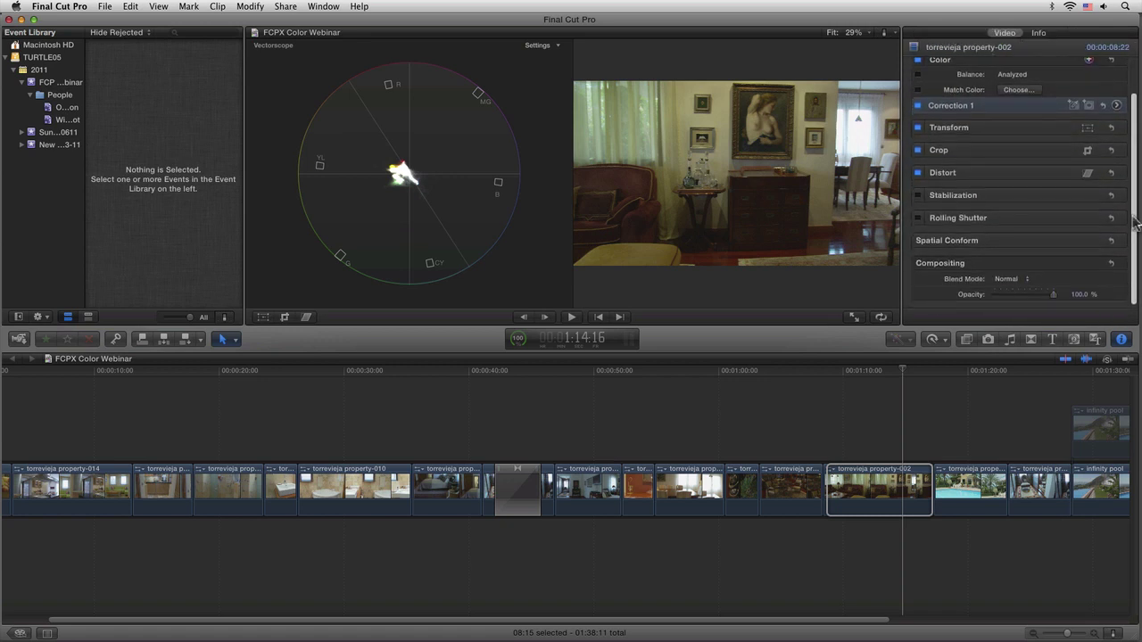
- Use on-screen Trim cropping to set Left 129.8 and Top 40.3, keeping the dining-room corner
left_click(1088, 151)
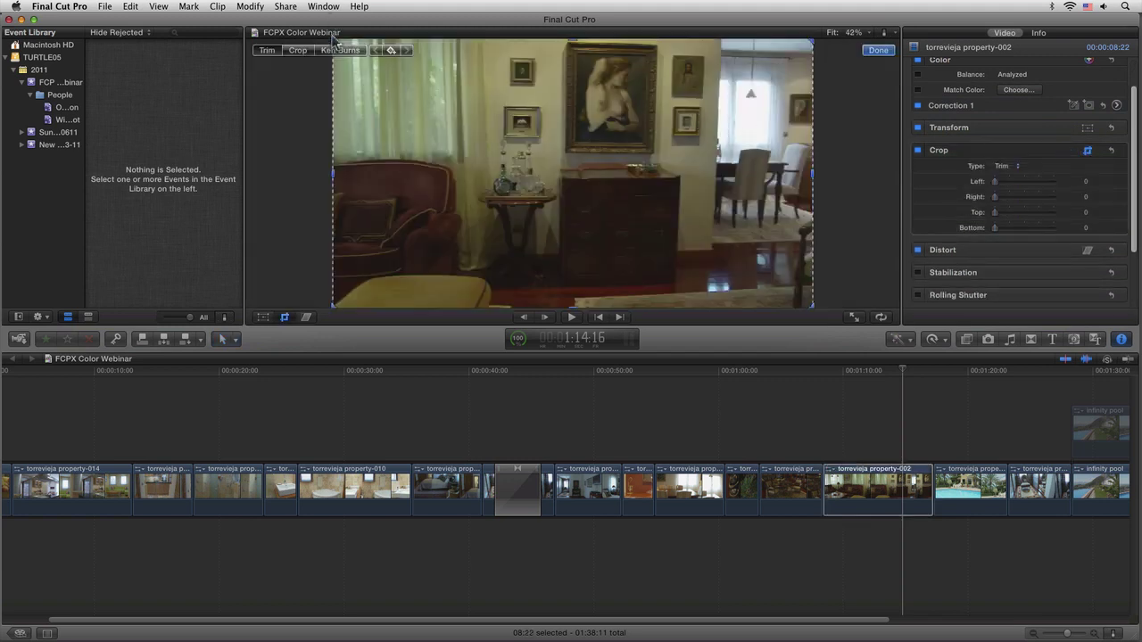
left_click_drag(333, 39, 683, 147)
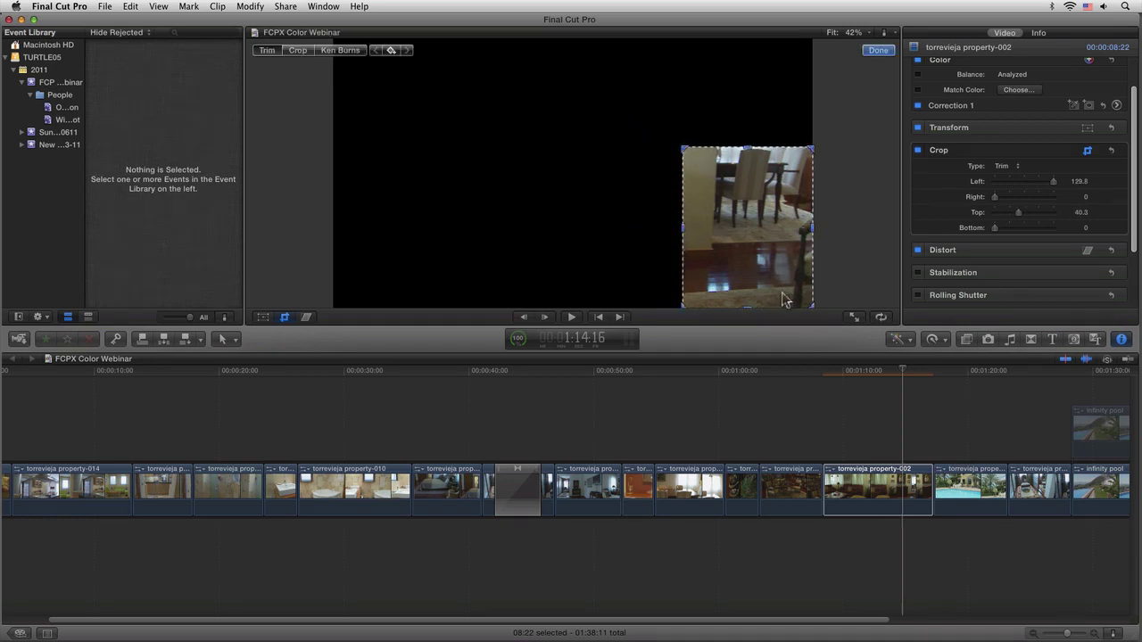